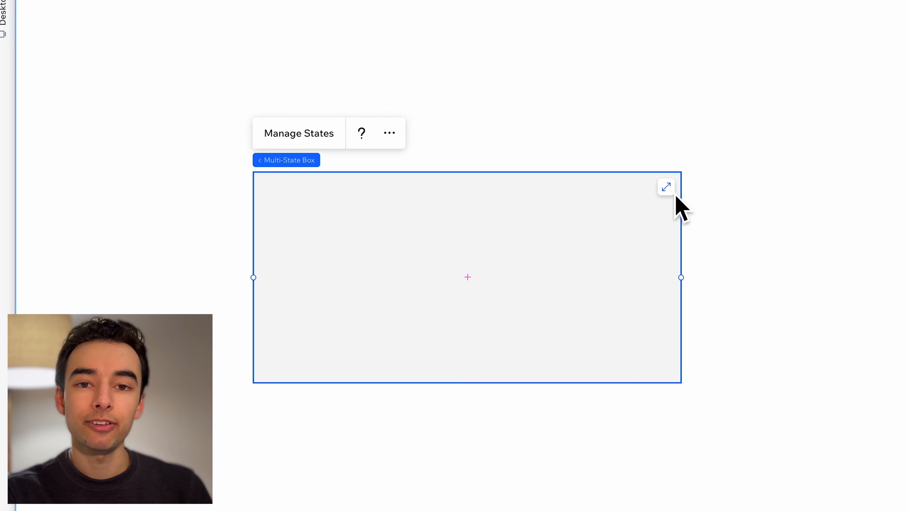
Stretch the multi-state box to fill its section and reduce it to a single state named Raspberry by deleting box2
left_click(676, 196)
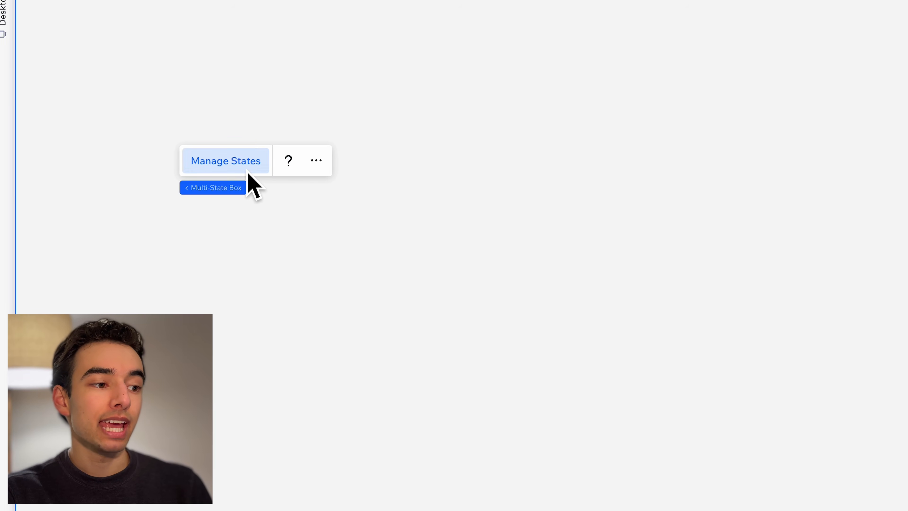
left_click(345, 223)
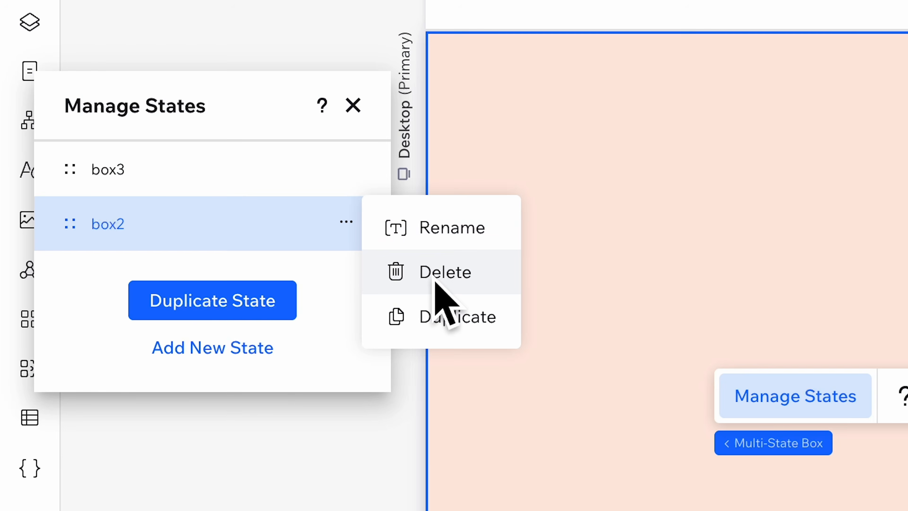
left_click(440, 272)
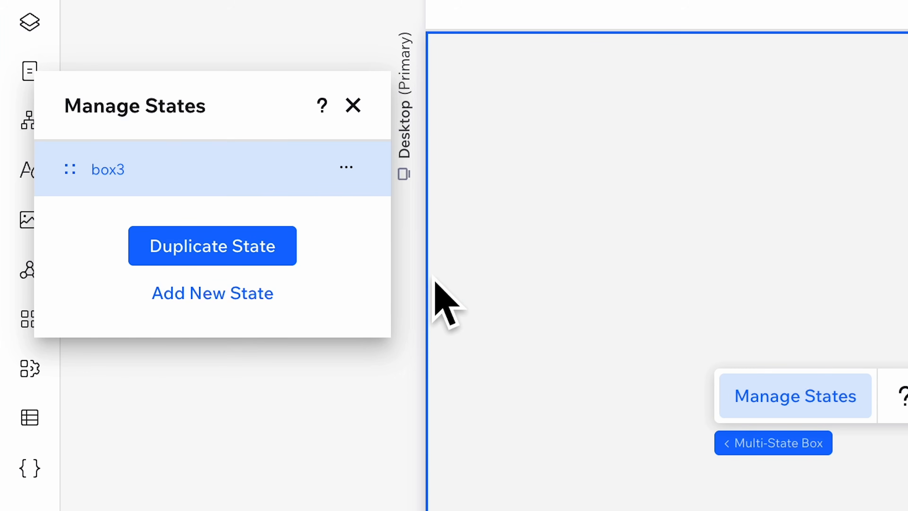
type("Ra")
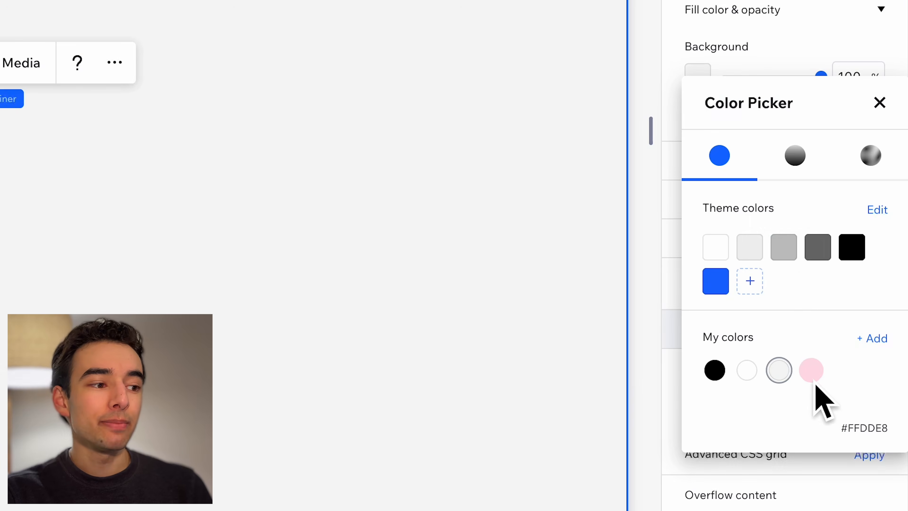
Fill the Raspberry state with pink #FFDDE8 and arrange The Candy Shoppe text and the pale Add to cart button as its header
left_click(811, 370)
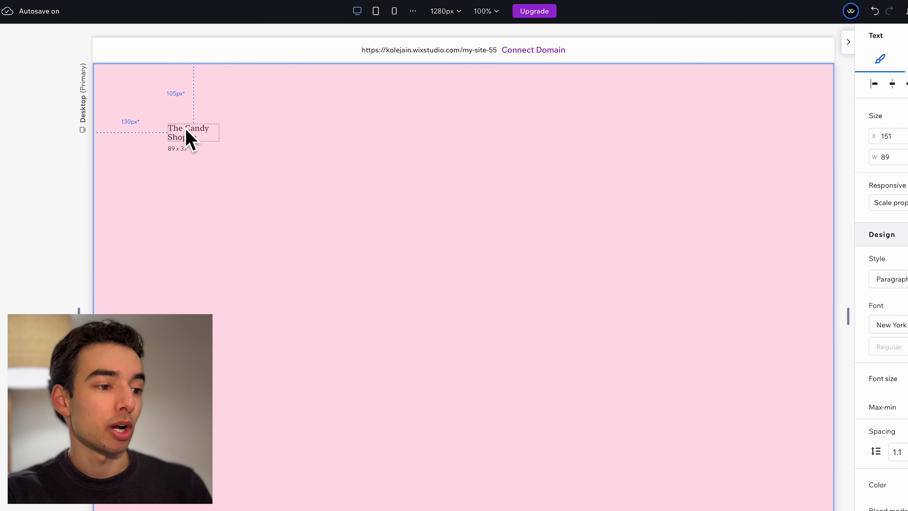
left_click_drag(190, 139, 148, 95)
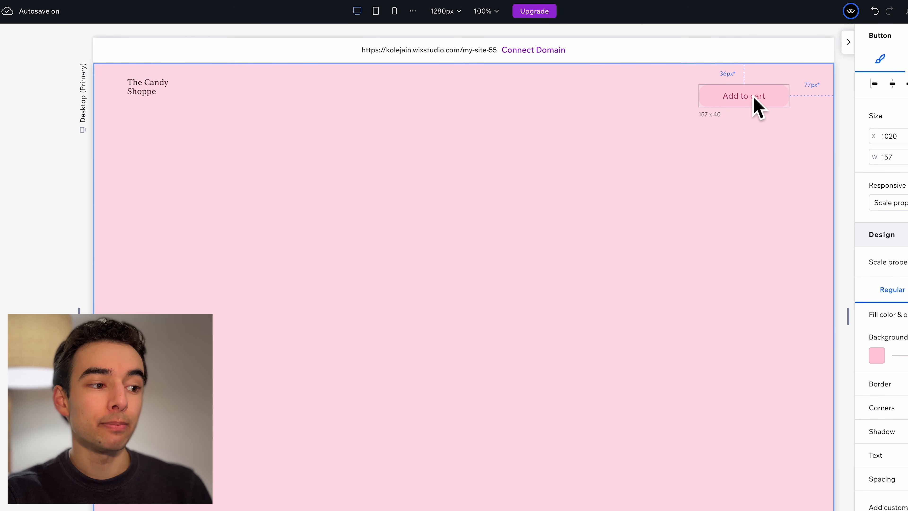
mouse_move(756, 106)
left_mouse_down()
mouse_move(783, 102)
mouse_move(771, 97)
left_mouse_up()
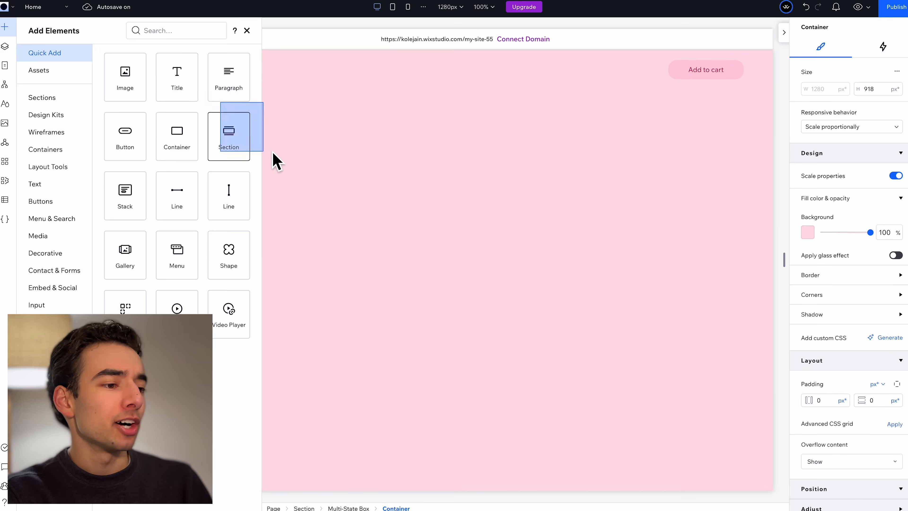
Add the heading "Raspberry Fruit Delights" and, from a copy below it, a description of the limited edition 24-pack box
left_click_drag(272, 152, 483, 243)
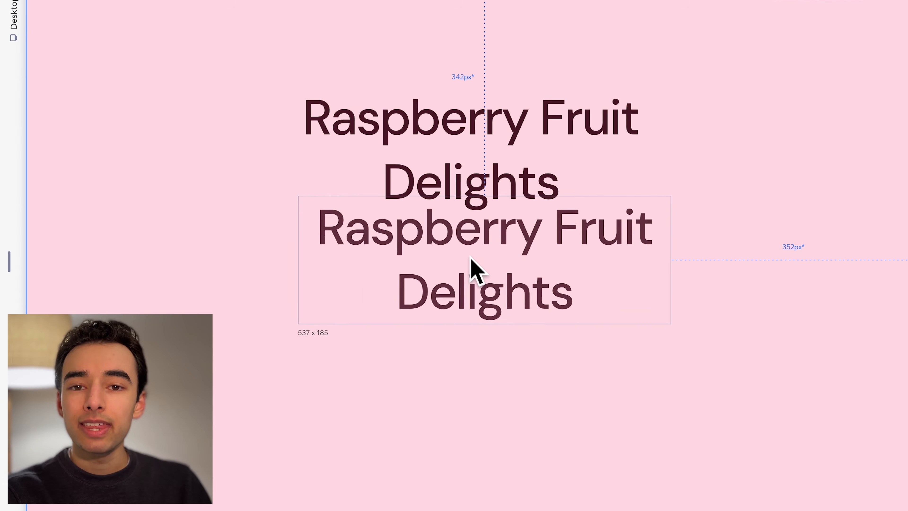
left_click_drag(471, 270, 464, 300)
double_click(535, 240)
type("Indulge in a limited edition 24-pack box of raspberry fruit delights for this month only. While stock lasts.")
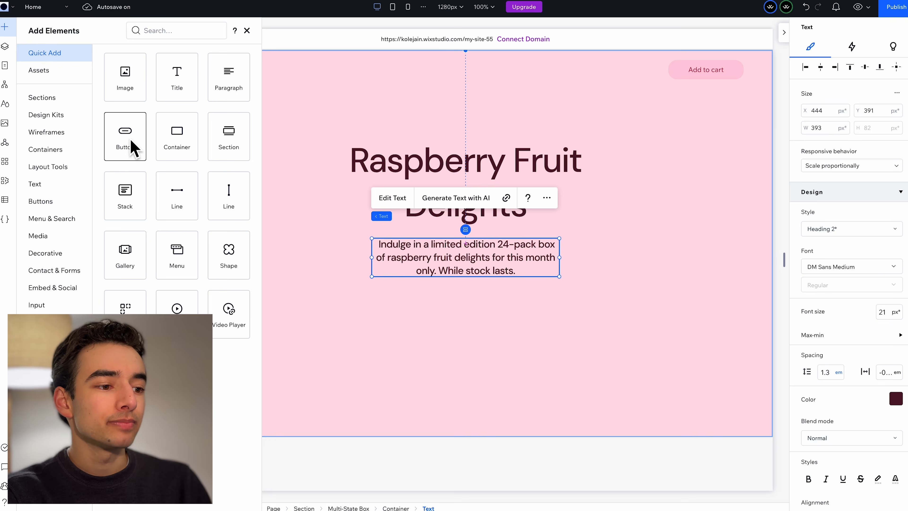
Complete the hero text with an Add to cart button and "Only 13 left!" below the description, plus a Limited Edition badge above the heading
left_click_drag(362, 258, 337, 263)
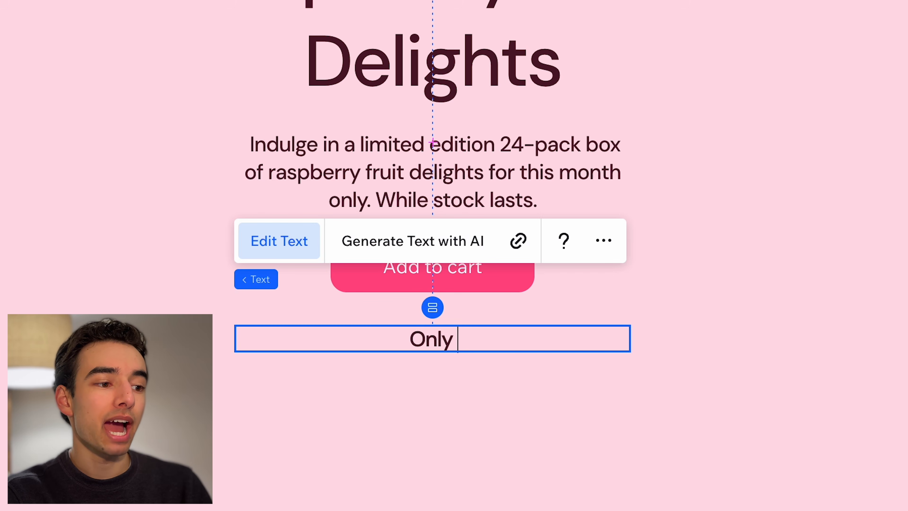
type("left!")
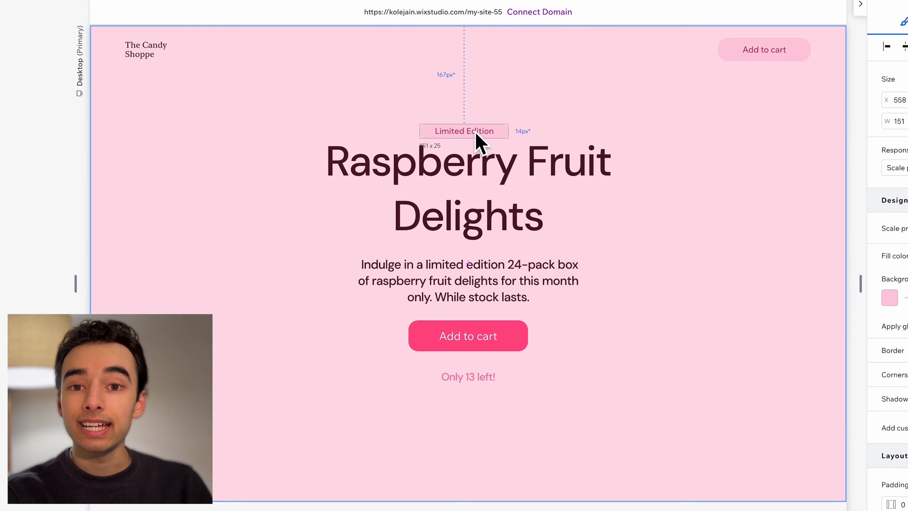
left_click_drag(479, 142, 479, 122)
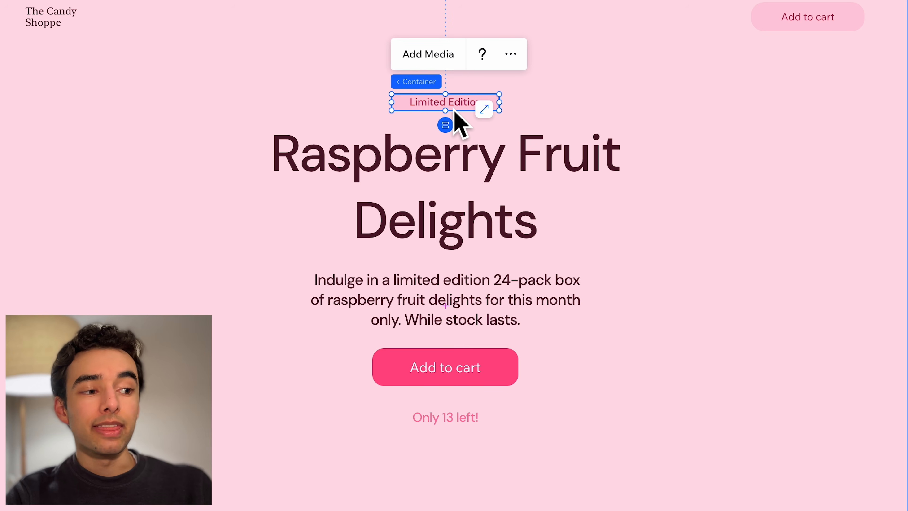
left_click(451, 126)
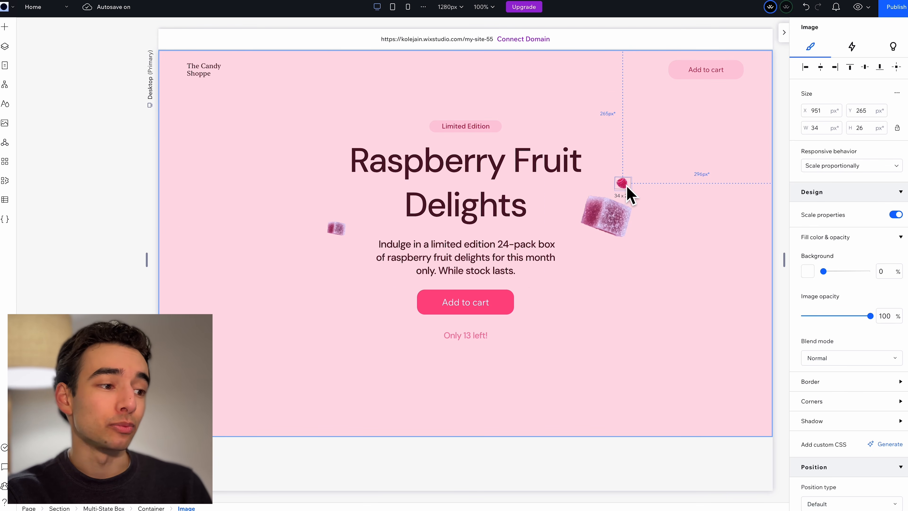
Scatter raspberry and candy cube images in different sizes around the heading, description and main Add to cart button
left_click(392, 293)
left_click_drag(393, 297, 597, 133)
left_click_drag(330, 129, 338, 142)
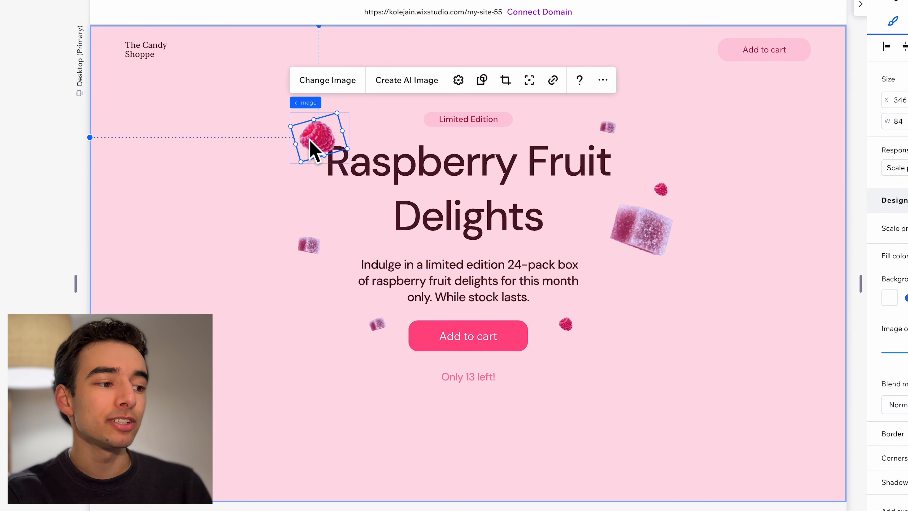
left_click(585, 136)
left_click_drag(615, 134, 618, 140)
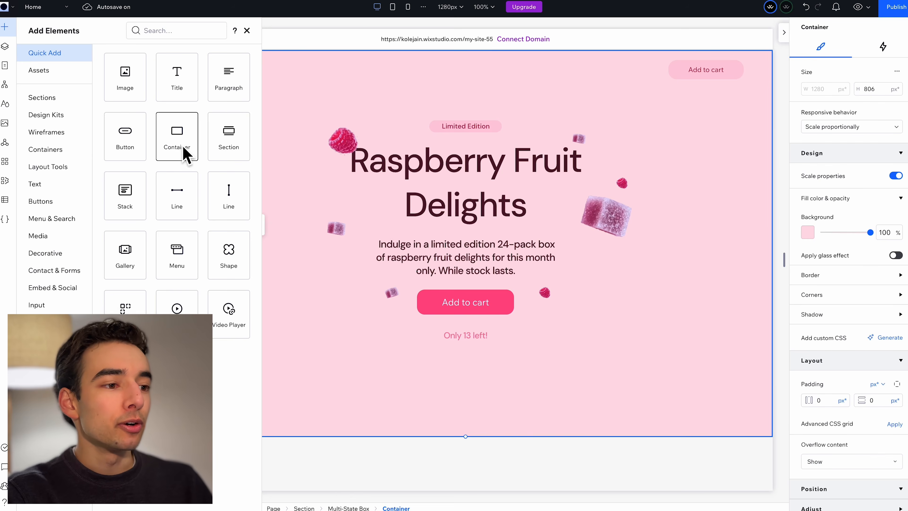
Add a tall light pink container about 76 × 219 px beside the hero text, with a corner radius of 24 px
left_click_drag(178, 139, 297, 252)
left_click_drag(479, 248, 392, 247)
left_click_drag(391, 248, 360, 248)
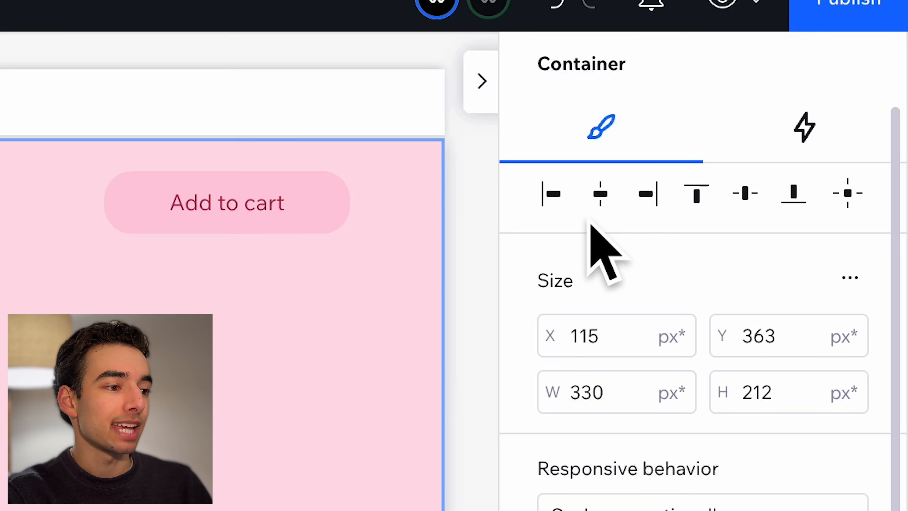
left_click(806, 67)
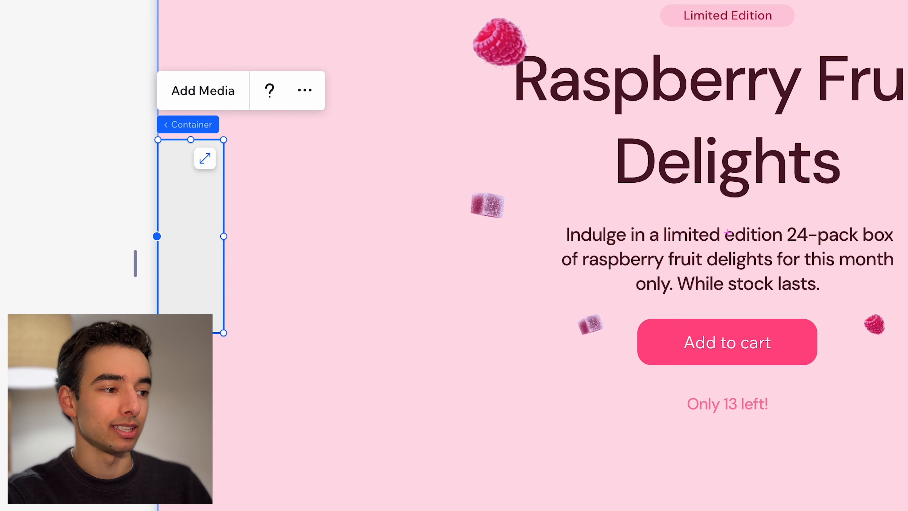
left_click(630, 234)
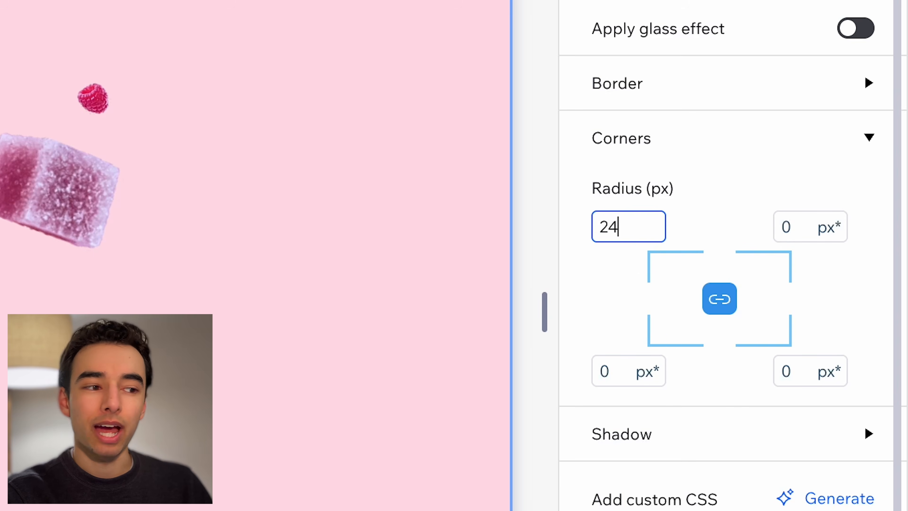
key("Return")
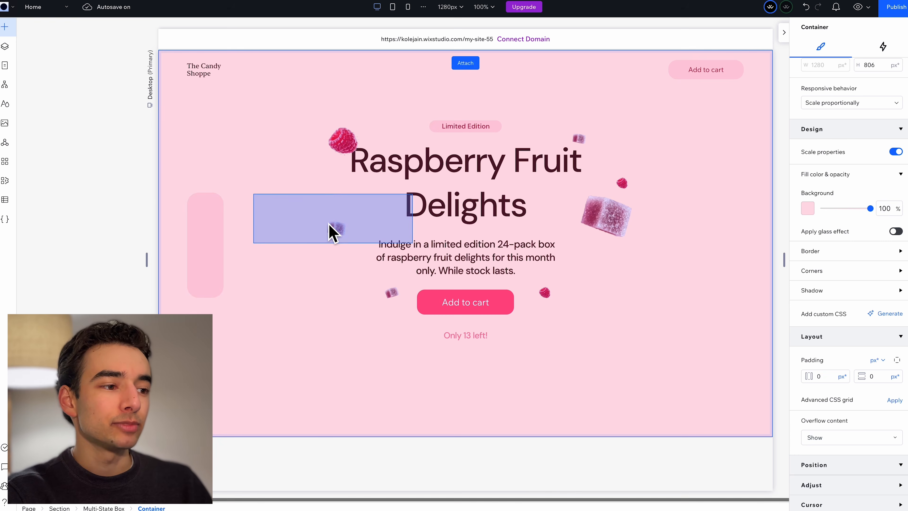
Place a second container inside the tall pink one and size it as a square 64 px wide
left_click_drag(330, 226, 212, 231)
left_click(739, 248)
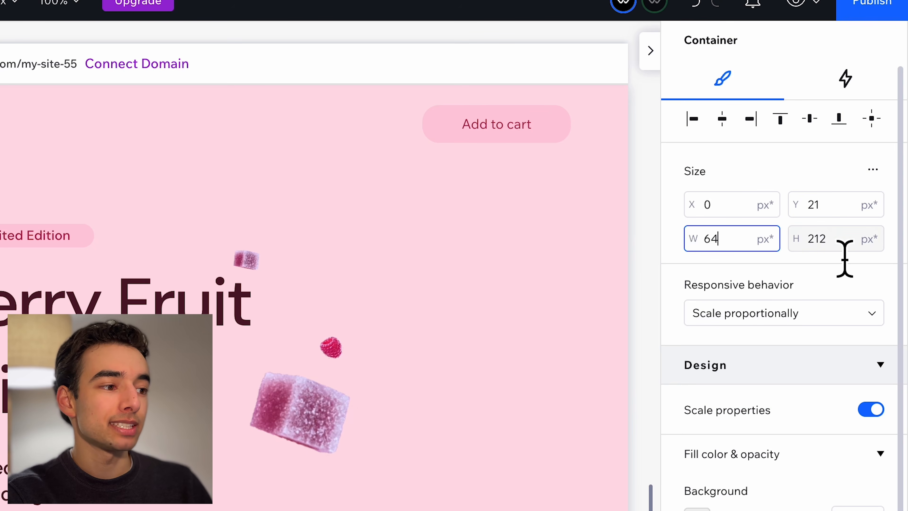
key("Tab")
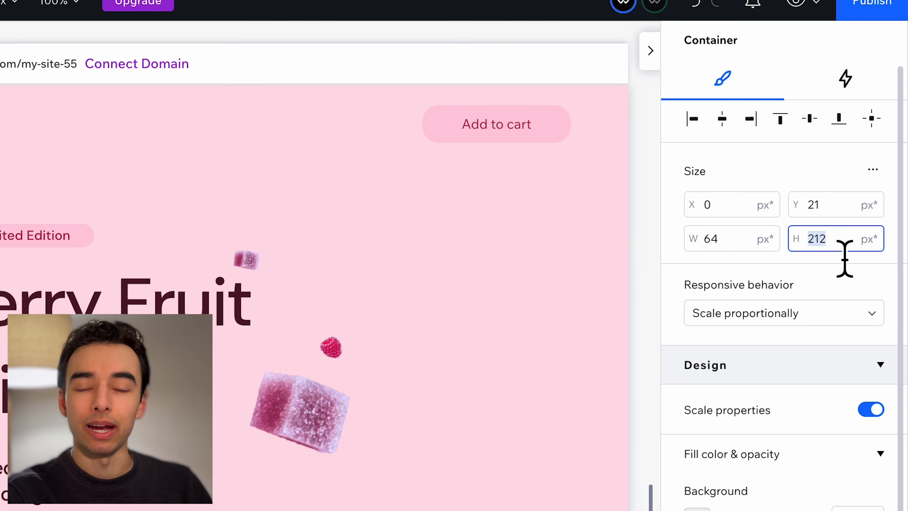
key("Return")
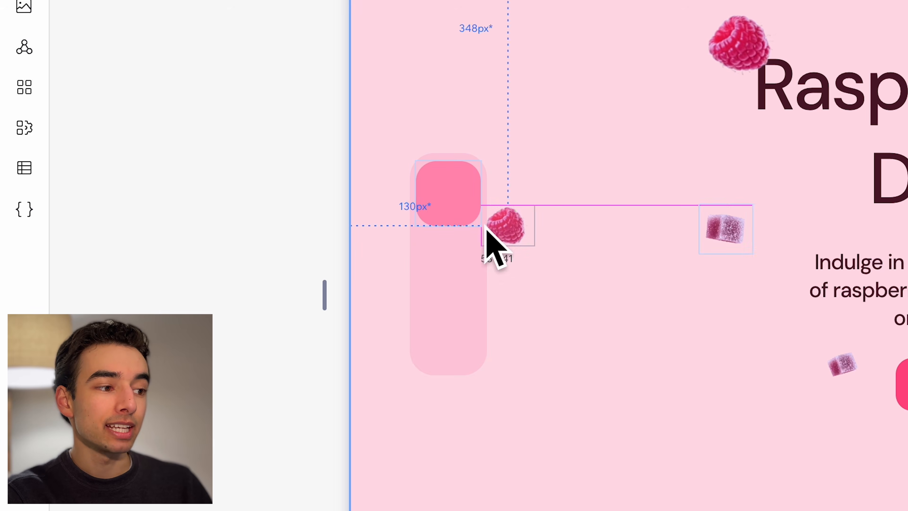
Put the raspberry image in the square tile and position duplicates of the tile below it to make three
left_click_drag(484, 229, 442, 200)
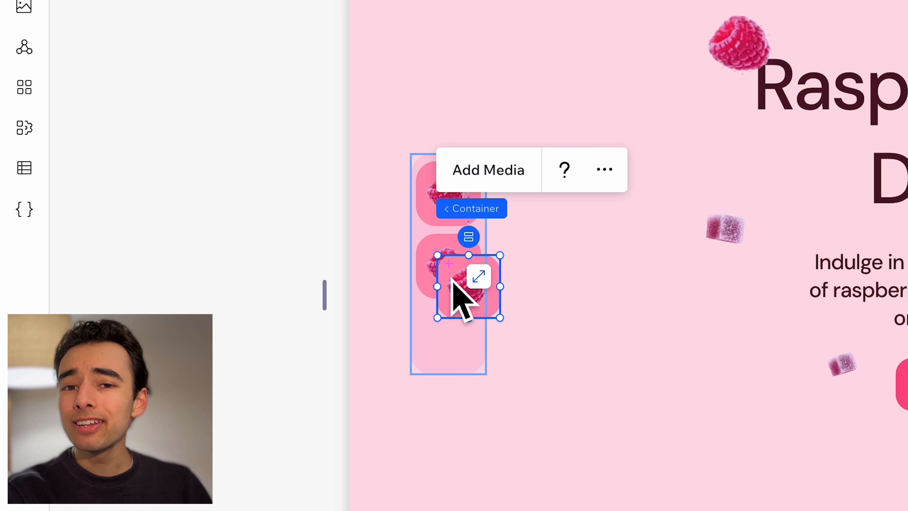
left_click_drag(461, 300, 438, 351)
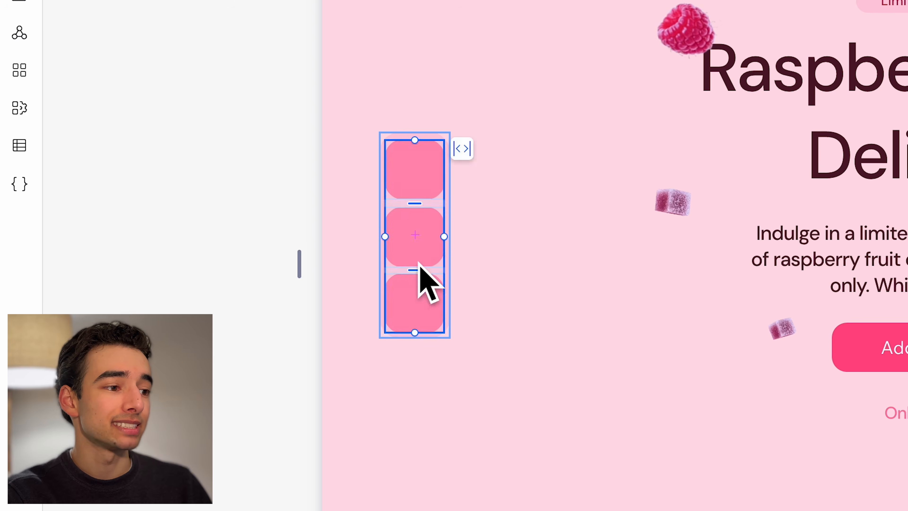
Set the item spacing of the vertical stack of three tiles to 8 px
left_click(805, 264)
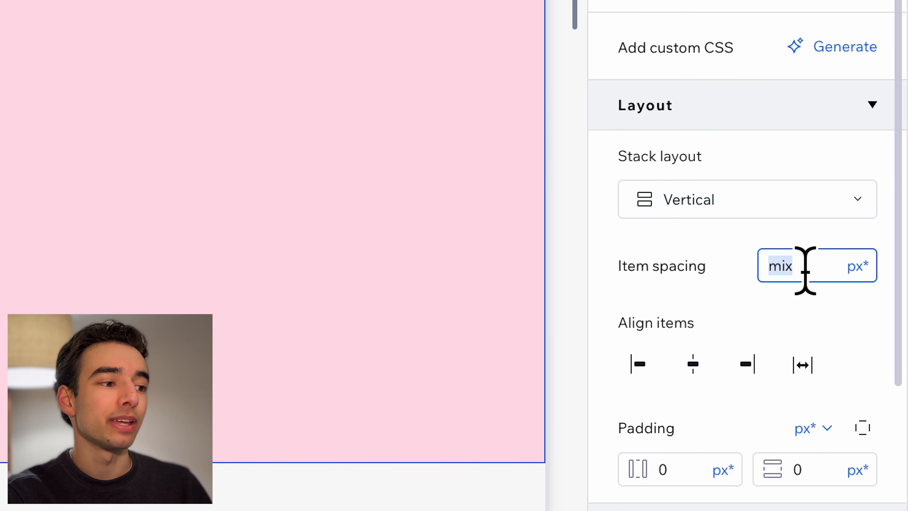
type("8")
key("Return")
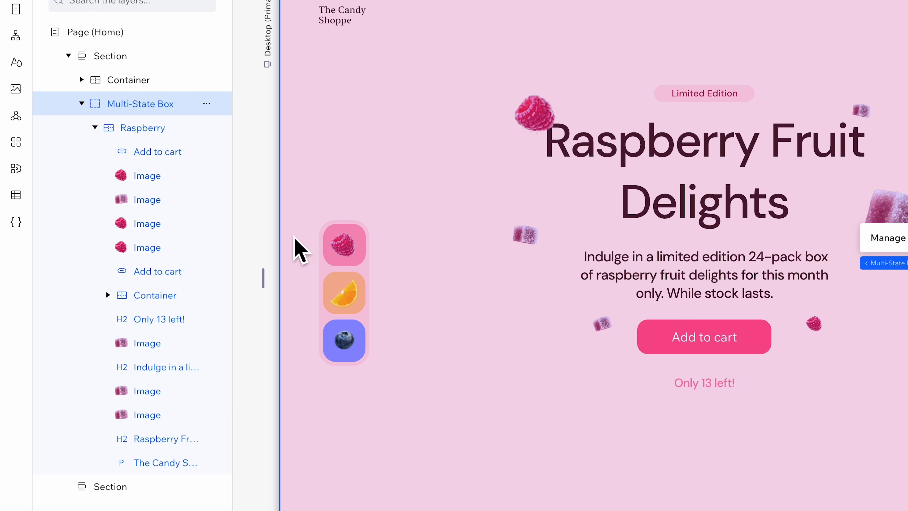
Move the fruit tile container out of the Multi-State Box into the parent section, unstretching the box for the move and stretching it again
left_click(367, 311)
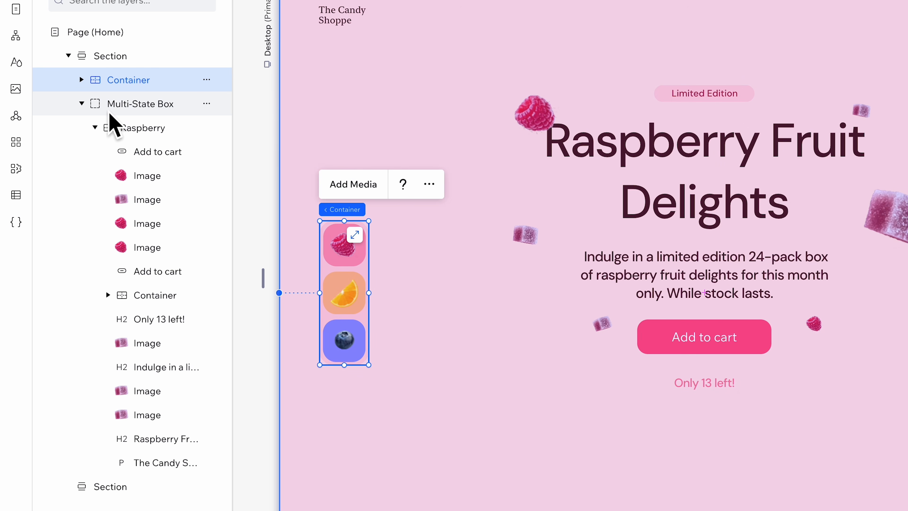
left_click(82, 104)
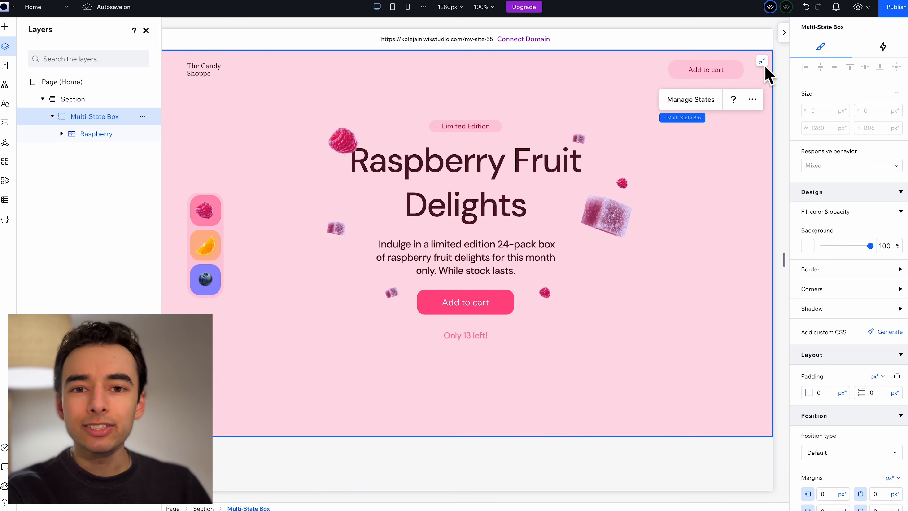
left_click(764, 64)
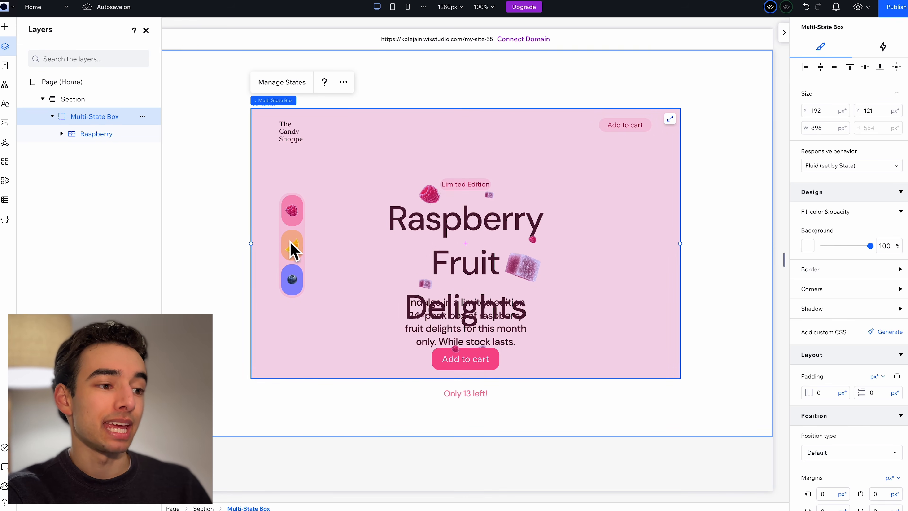
left_click(297, 241)
left_click(240, 414)
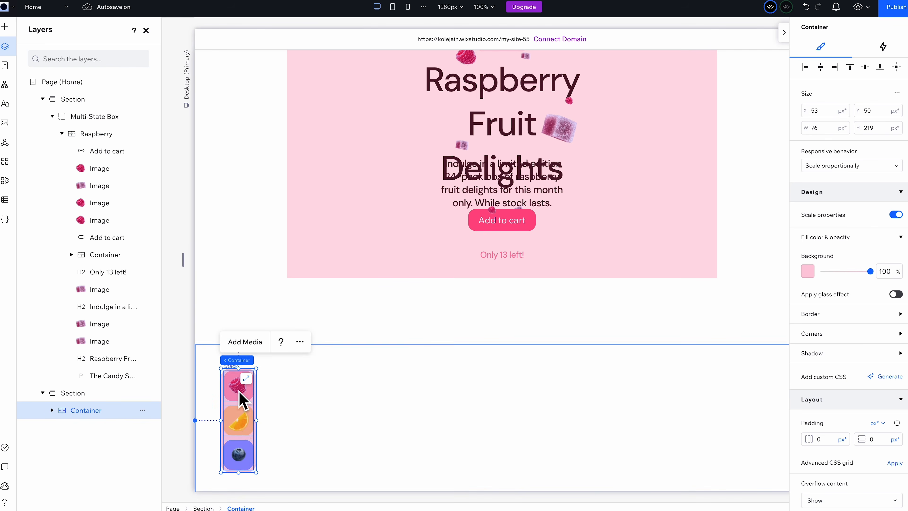
left_click_drag(239, 428, 233, 191)
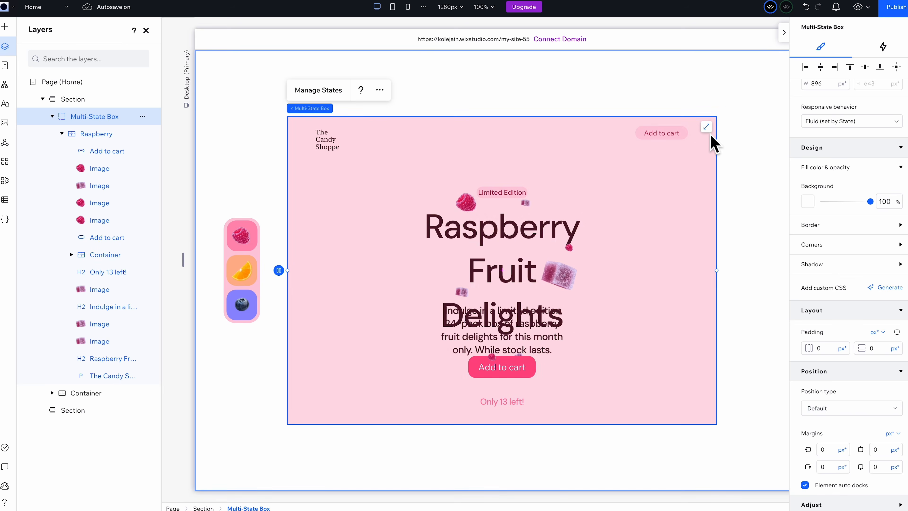
left_click(710, 132)
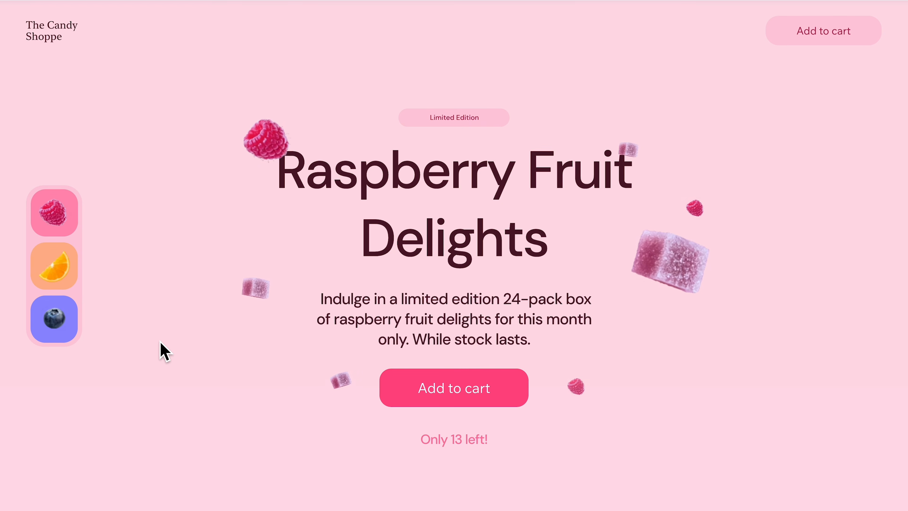
Try the orange and blueberry tiles in the finished page to see how the state changes
left_click(68, 268)
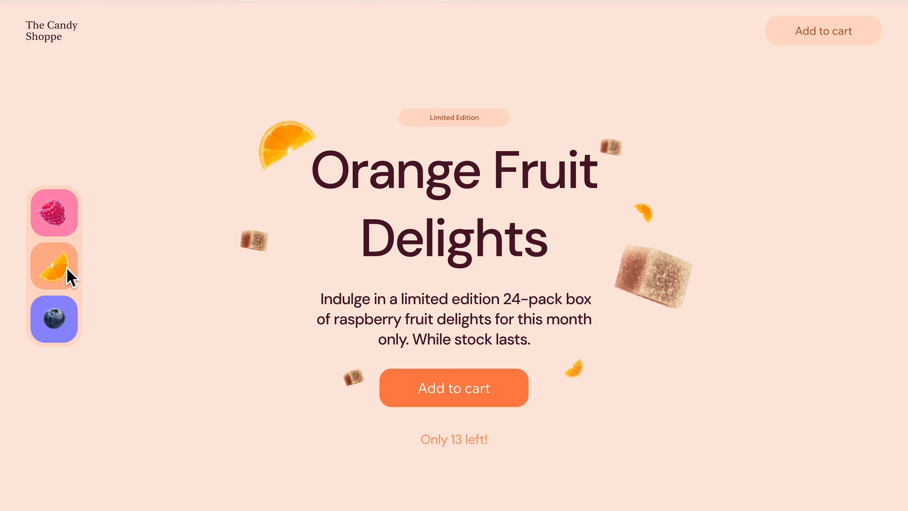
left_click(66, 326)
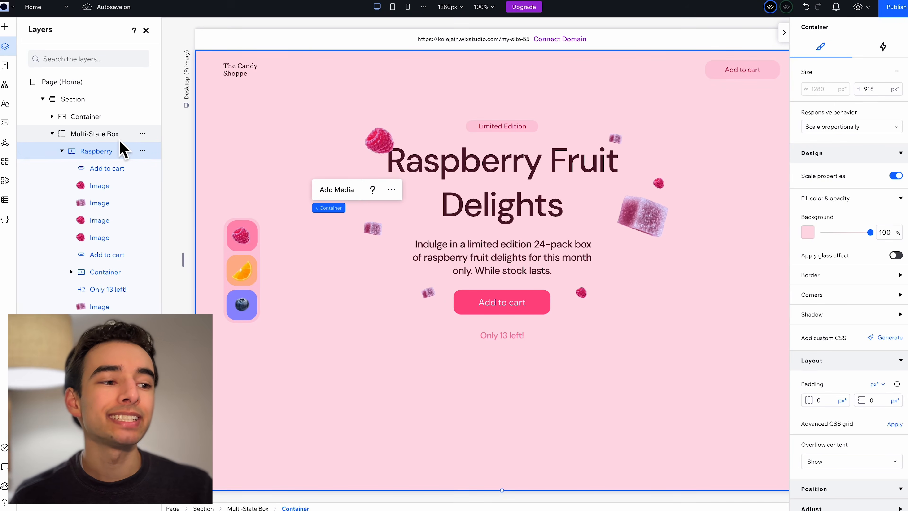
Duplicate the Raspberry state of the Multi-State Box twice and name the copies Orange and Blueberry
left_click(119, 137)
left_click(510, 248)
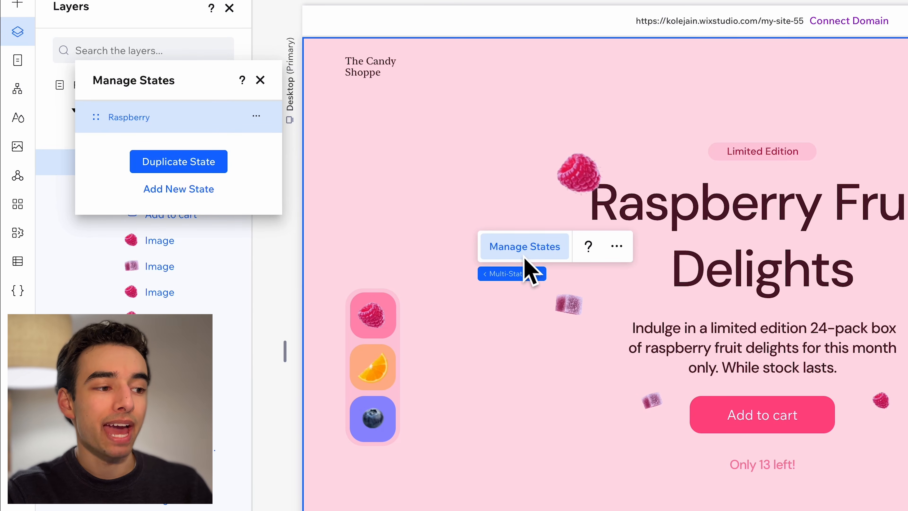
left_click(216, 165)
left_click(200, 195)
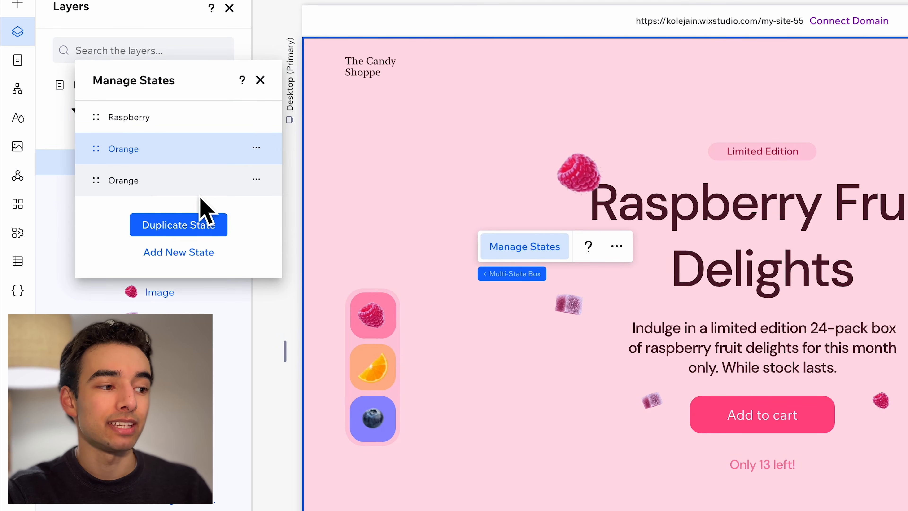
double_click(136, 187)
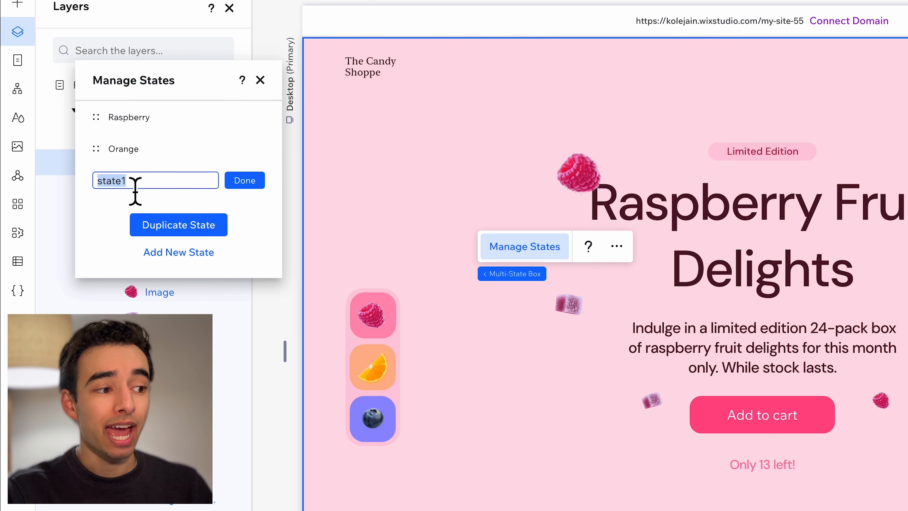
left_click(250, 181)
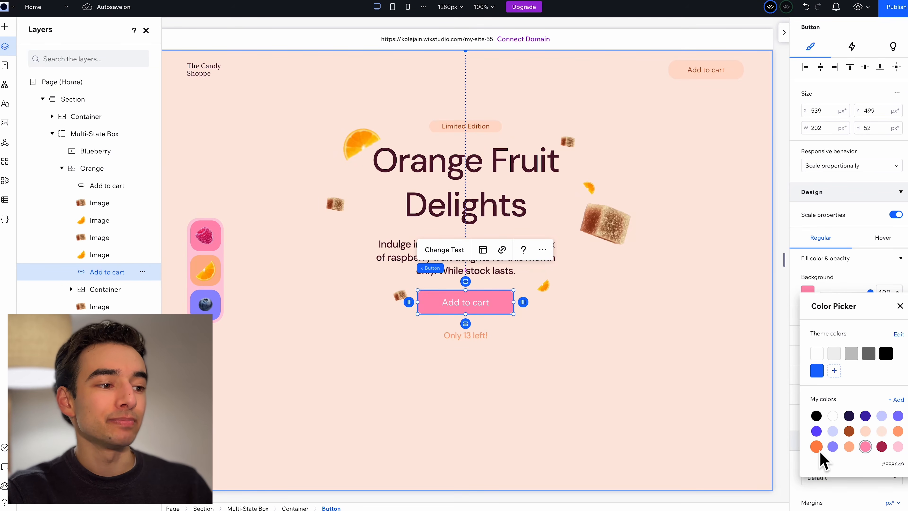
Set the Orange state's main Add to cart button background to #FF8649 and shift the large orange slice slightly away from the heading
left_click(816, 446)
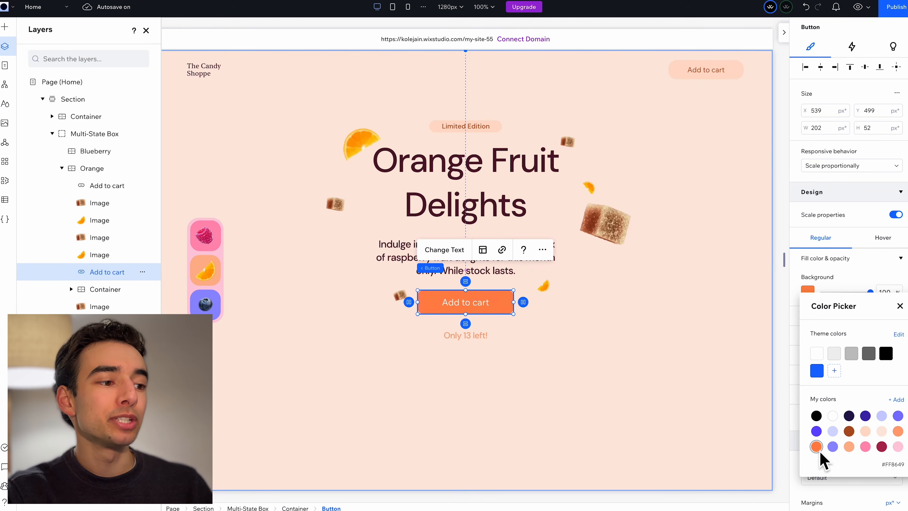
mouse_move(367, 147)
left_mouse_down()
mouse_move(284, 146)
mouse_move(263, 247)
mouse_move(281, 264)
mouse_move(359, 151)
left_mouse_up()
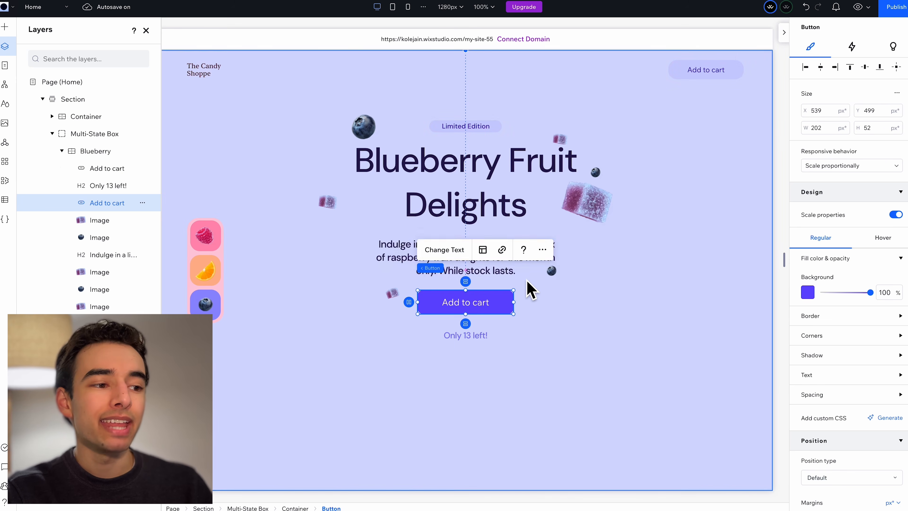
left_click_drag(557, 283, 707, 433)
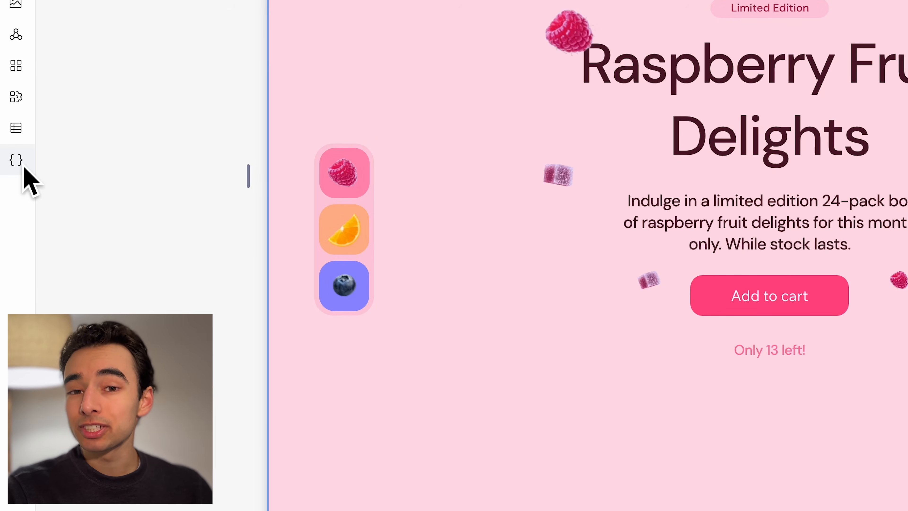
Turn on coding for the page and show the layers with their element IDs, picking out #rasp-button
left_click(23, 166)
left_click(196, 277)
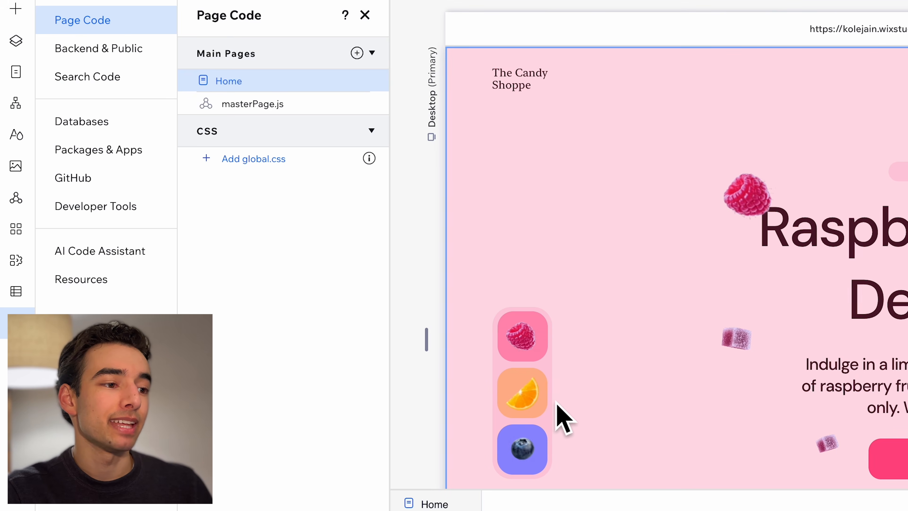
left_click(20, 42)
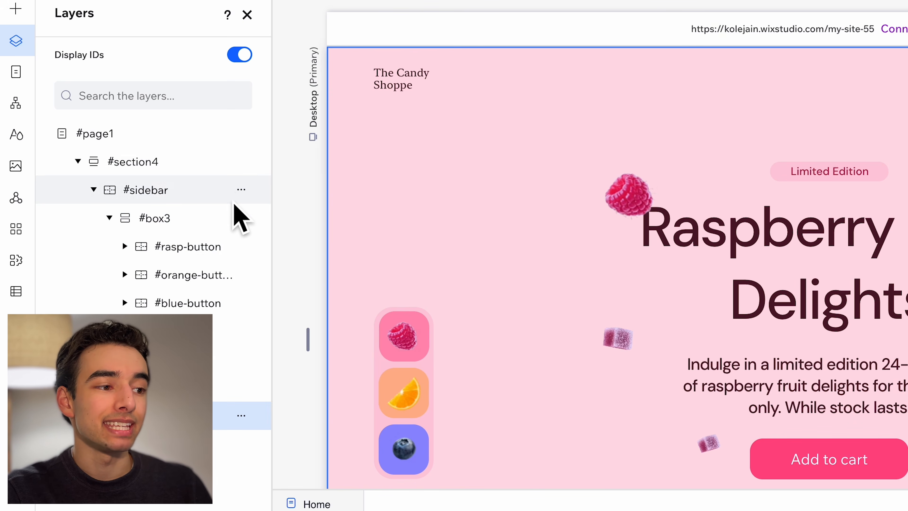
left_click(220, 255)
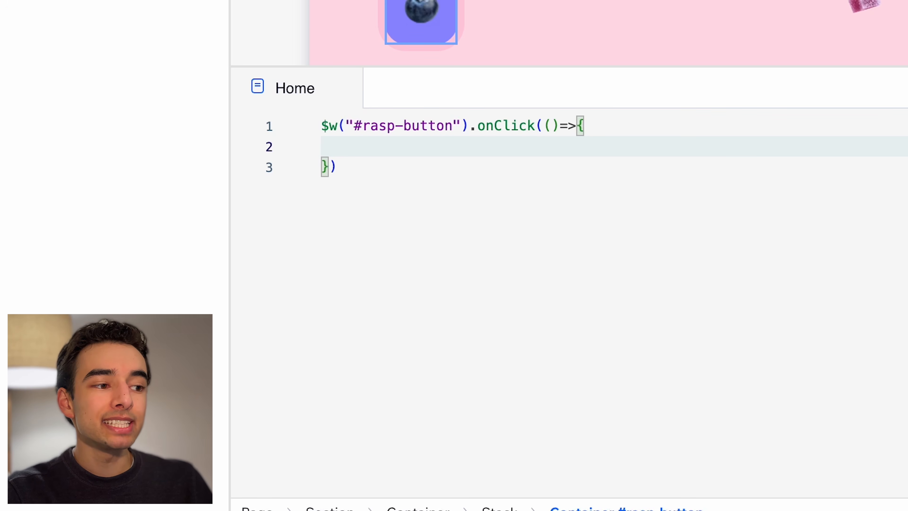
In the #rasp-button click handler, add code that changes #multiStateBox1 to the 'raspberry' state
type("$")
type("w(\"#multiStateBox1")
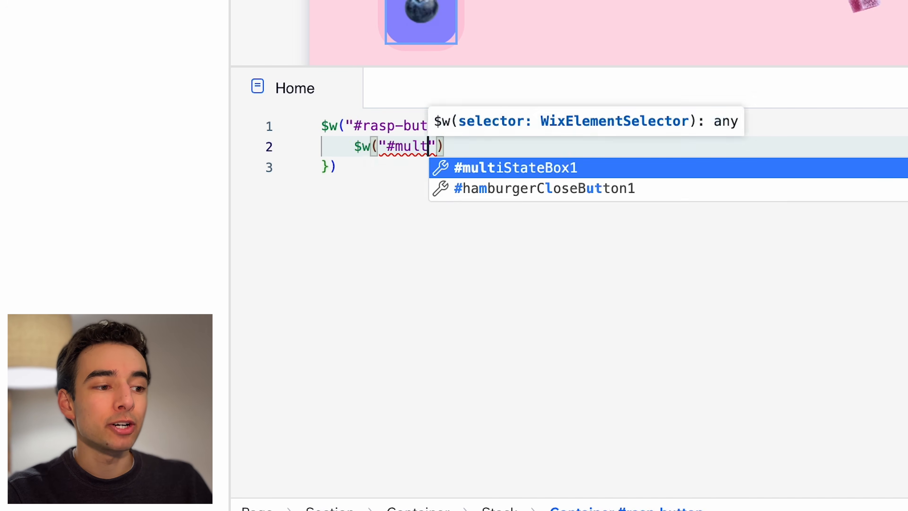
key("Return")
type("\").change")
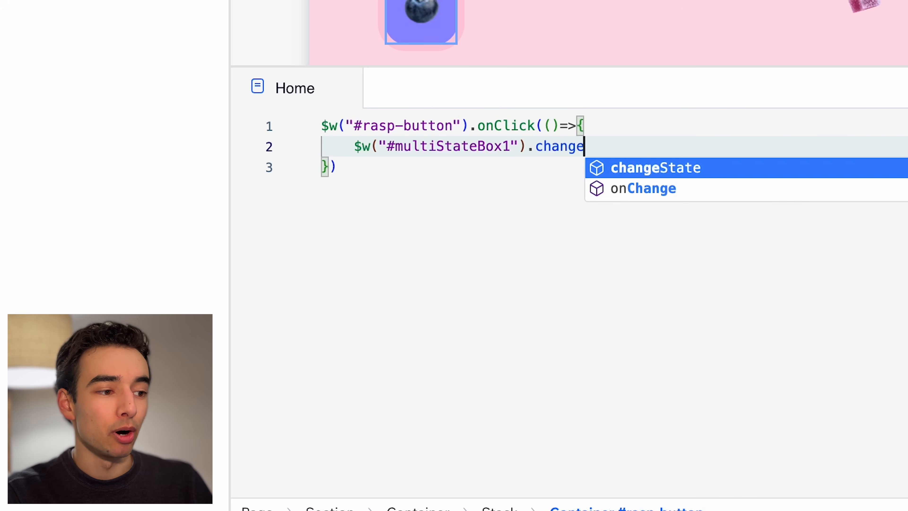
key("Return")
type("('raspberry")
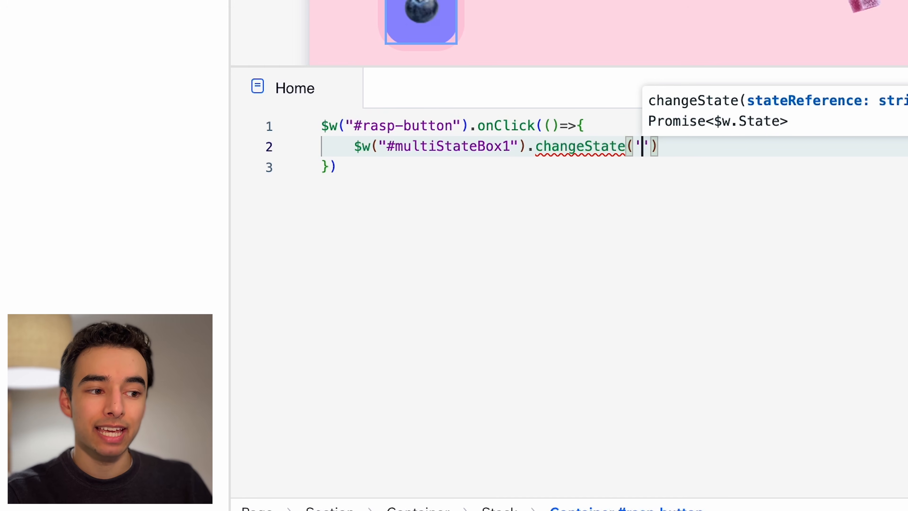
Add a second line to the #rasp-button handler that sets the #sidebar background color to "#FFCBDD"
key("End")
key("Return")
type("$w('#sidebar')")
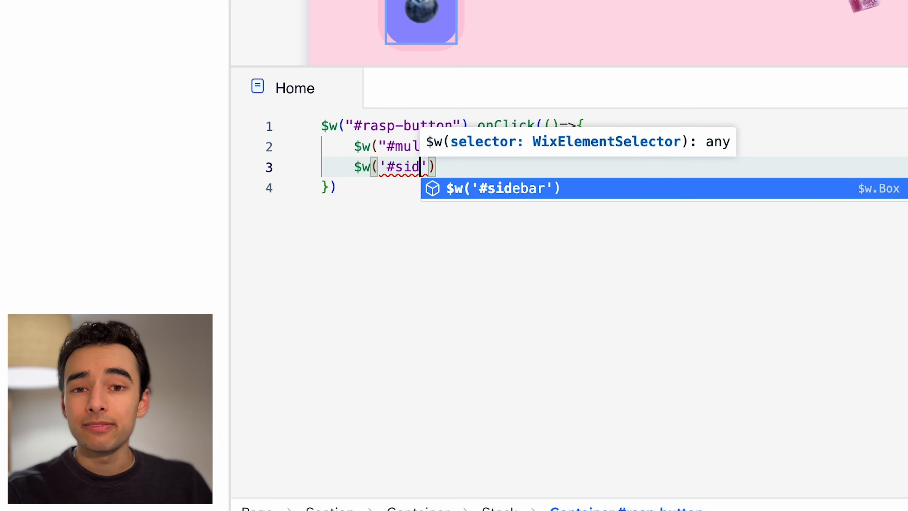
type(".style.ba")
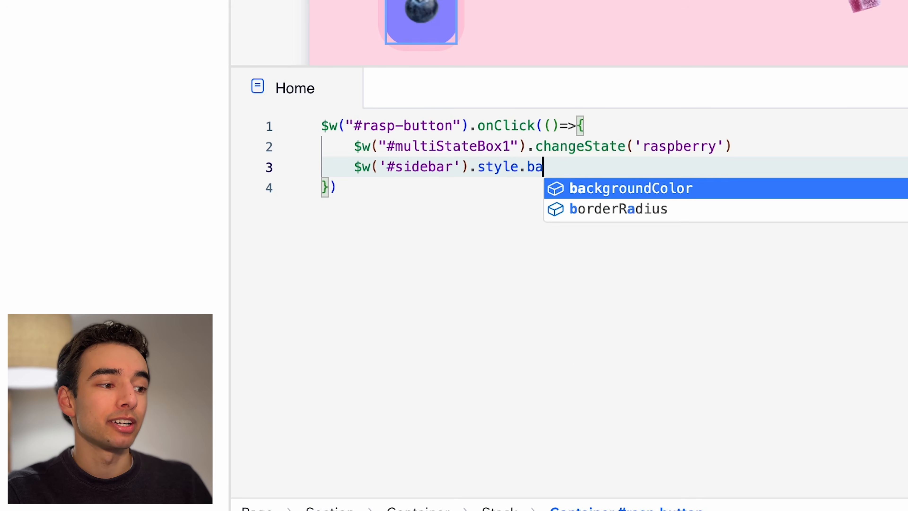
key("Return")
type("= \"#FFCBDD")
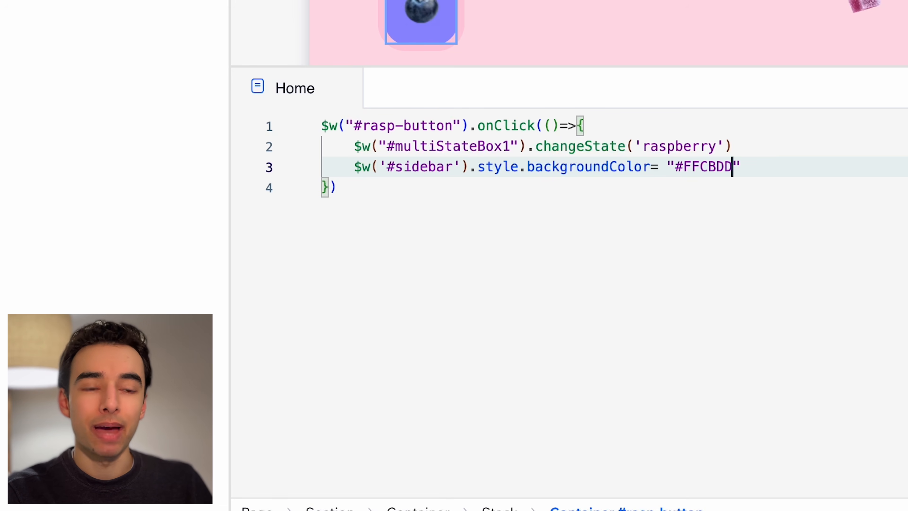
Copy the #rasp-button handler below itself twice, adapting the first copy to #orange-button, state 'orange' and background "#FFDDCB"
left_click_drag(345, 215, 321, 125)
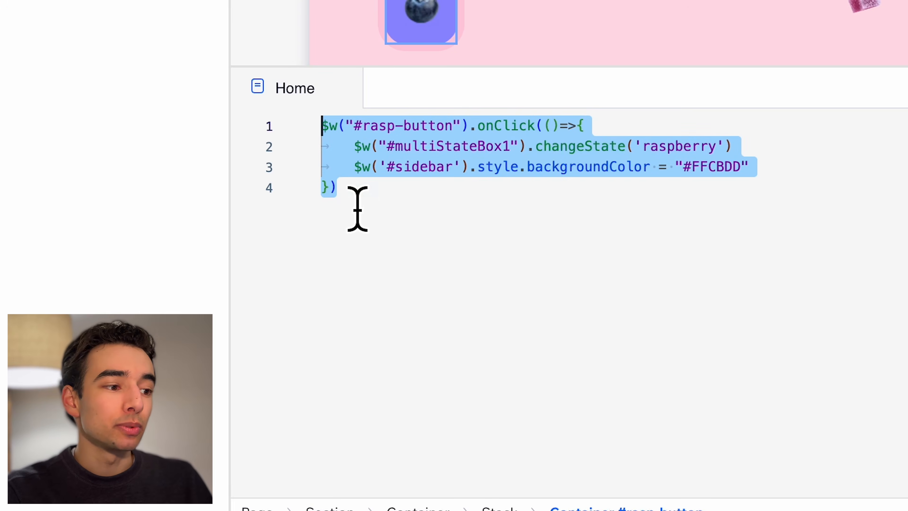
key("ctrl+c")
left_click(359, 210)
key("Return")
key("Return")
key("ctrl+v")
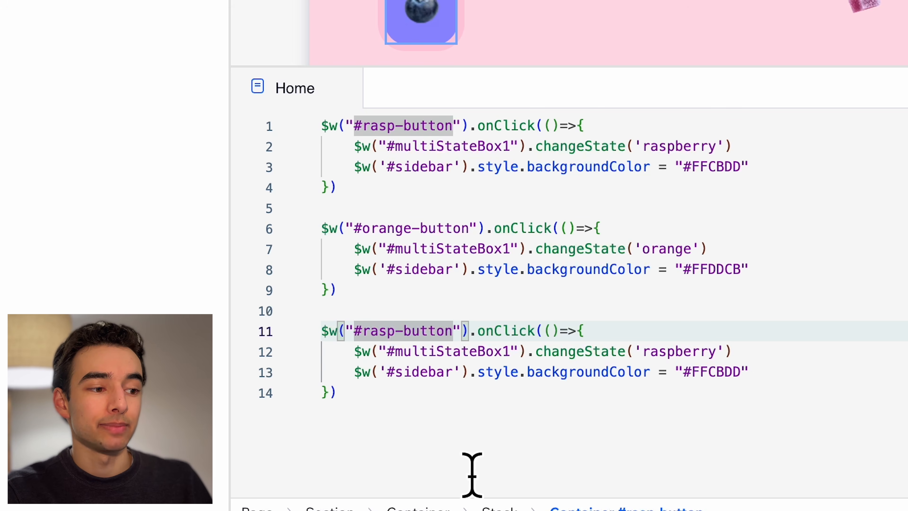
Adapt the last handler copy to #blue-button, state 'blueberry' and sidebar background "#CBCBFF"
key("BackSpace")
key("BackSpace")
key("BackSpace")
key("BackSpace")
type("blue")
left_click(715, 351)
key("BackSpace")
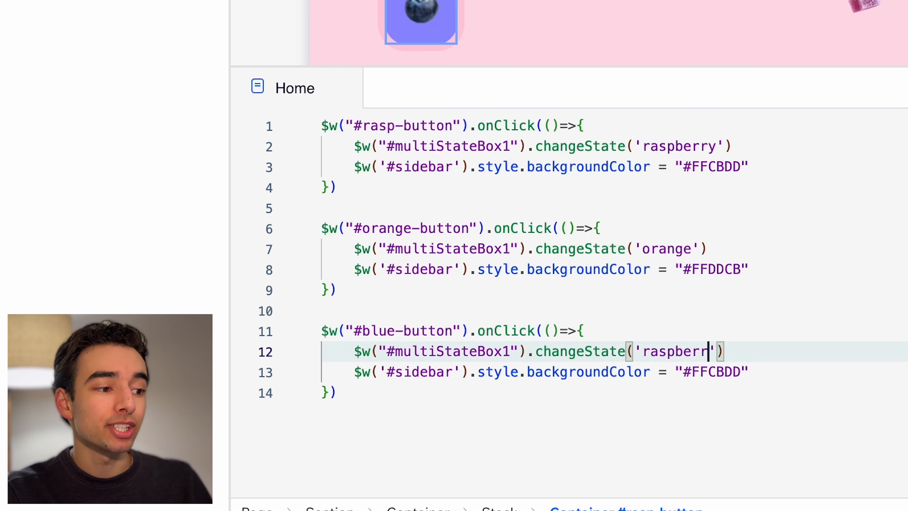
left_click(742, 372)
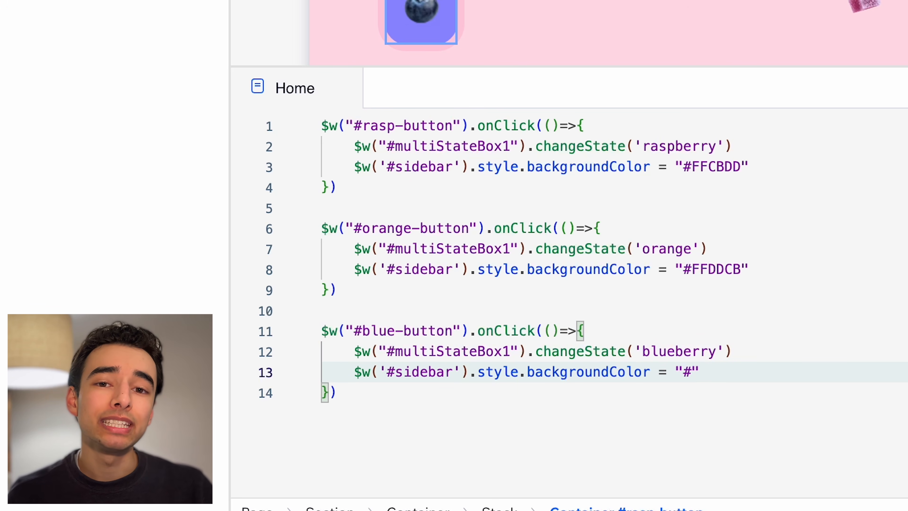
type("CBCBFF")
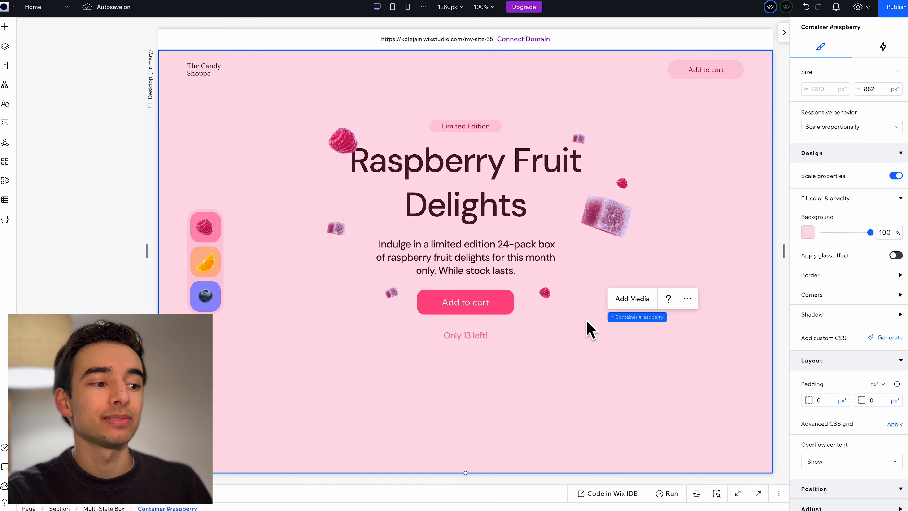
Apply the Float animation to the large raspberry candy cube image
left_click(616, 228)
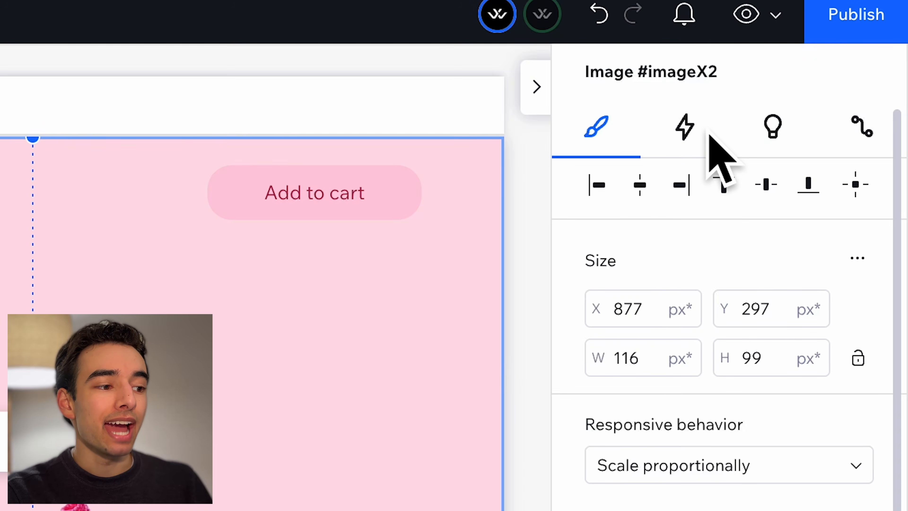
left_click(703, 136)
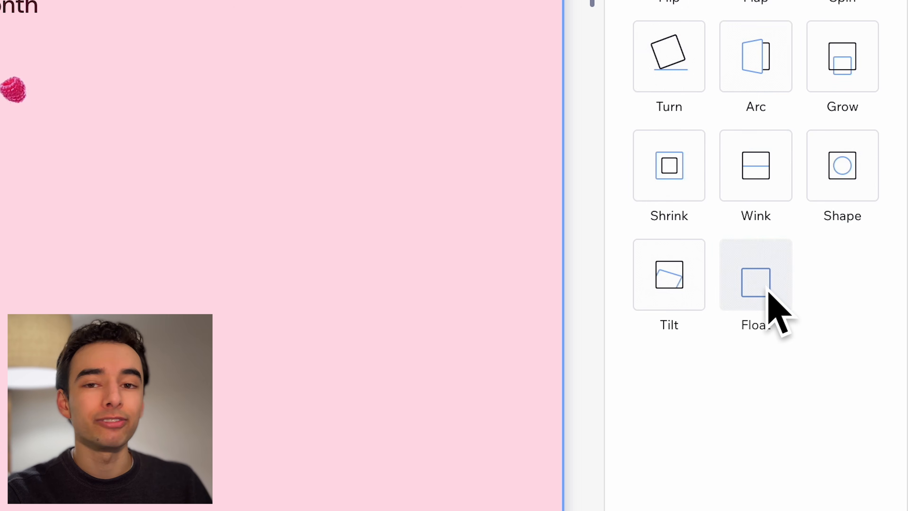
left_click(769, 290)
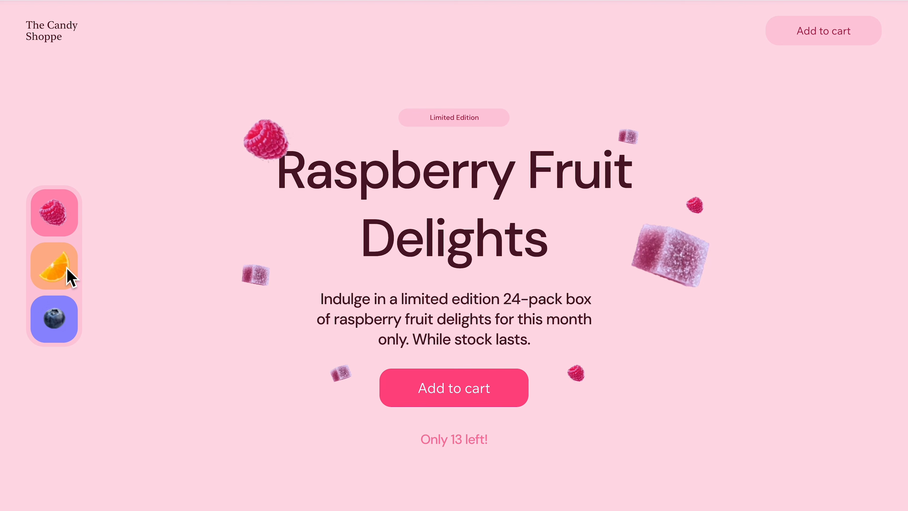
Test the orange tile in the finished page to check the flavour switch, sidebar color and animations
left_click(67, 270)
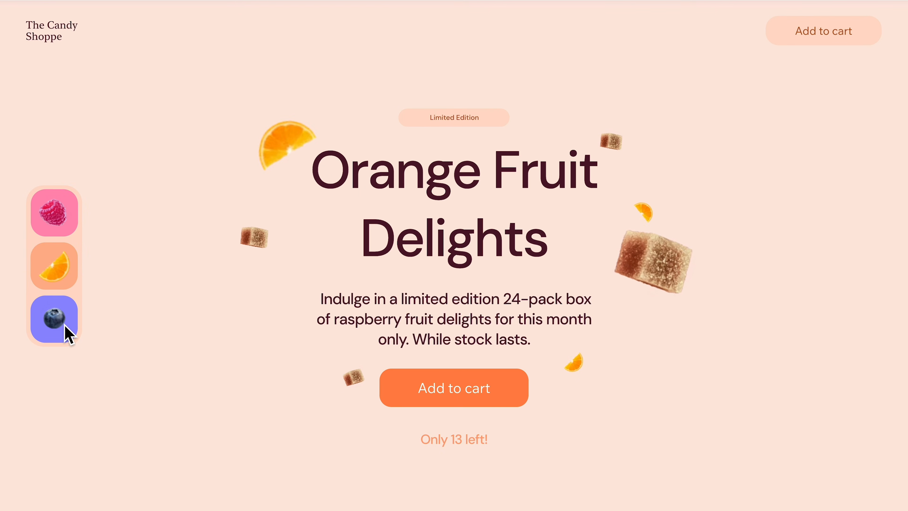